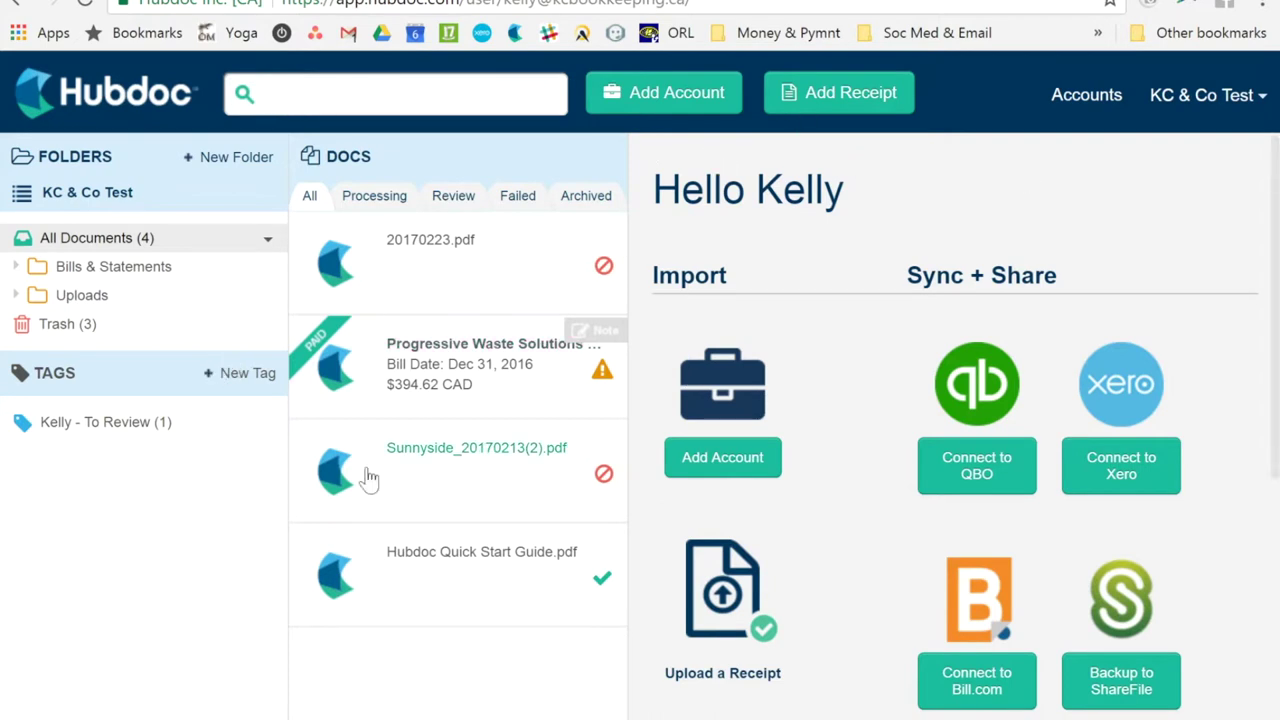
Open the Progressive Waste invoice, start a receipt upload and cancel it, returning to the documents
click(455, 375)
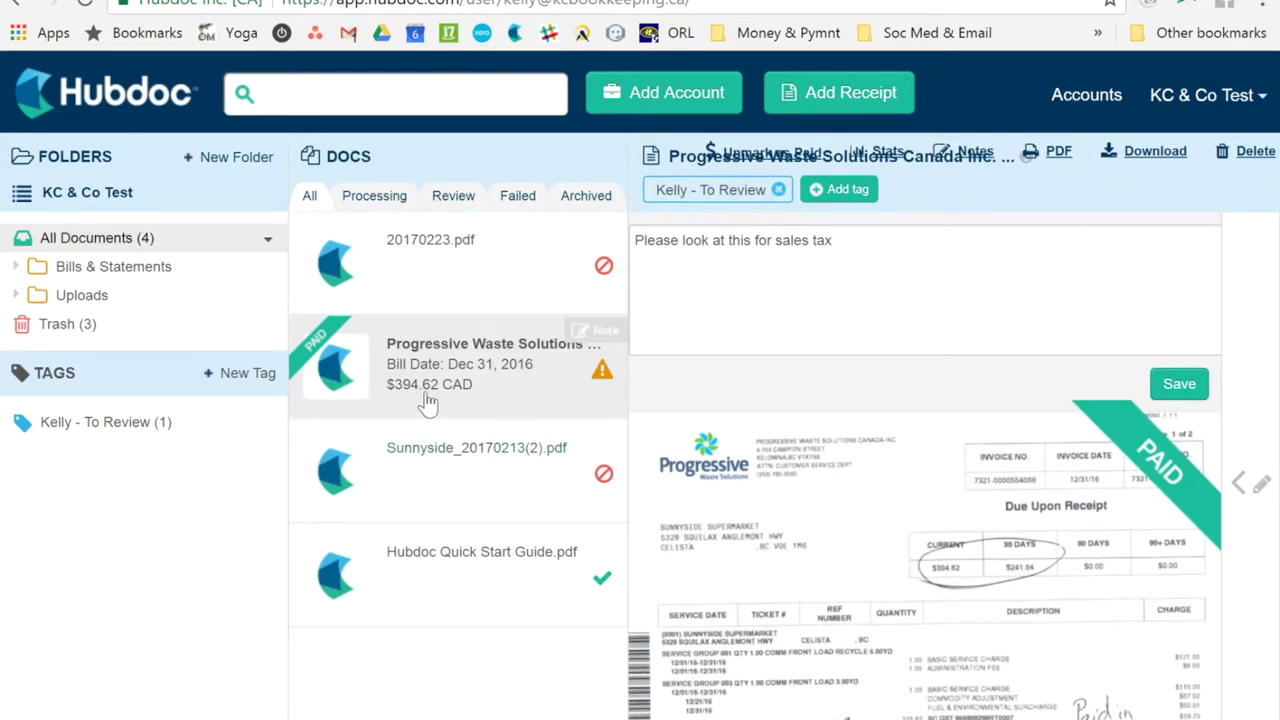
click(849, 100)
click(300, 498)
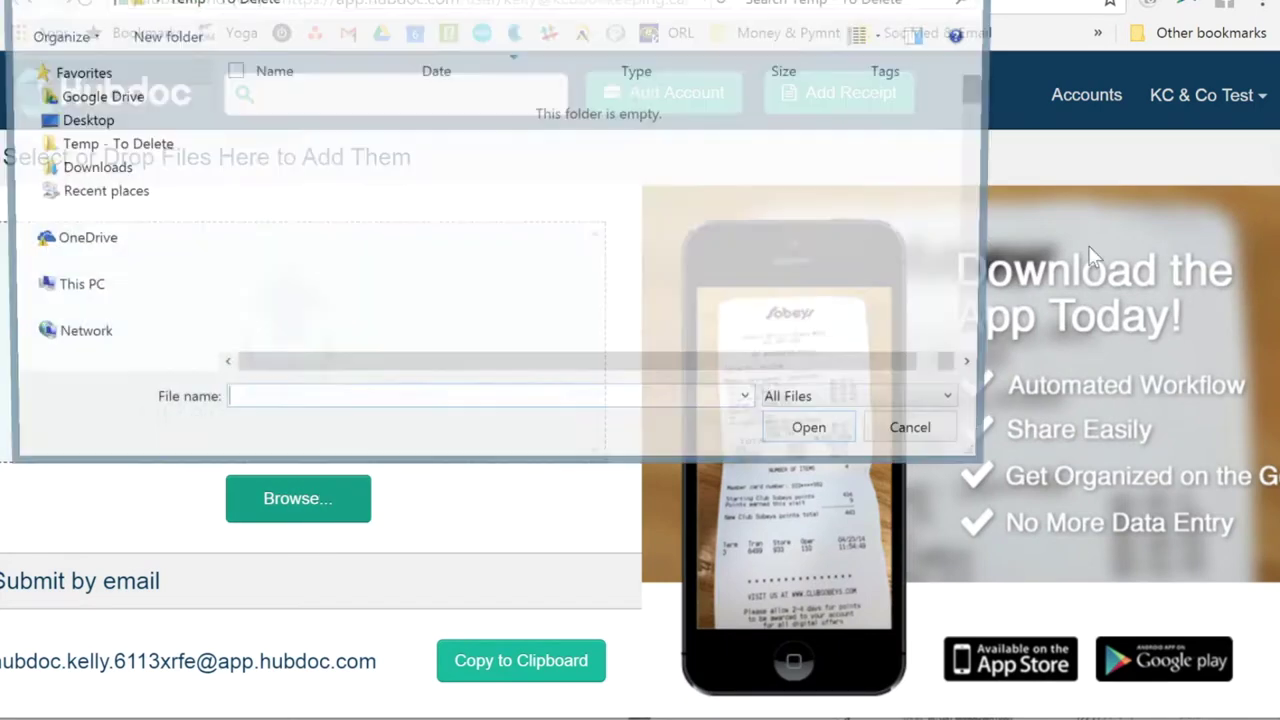
click(925, 440)
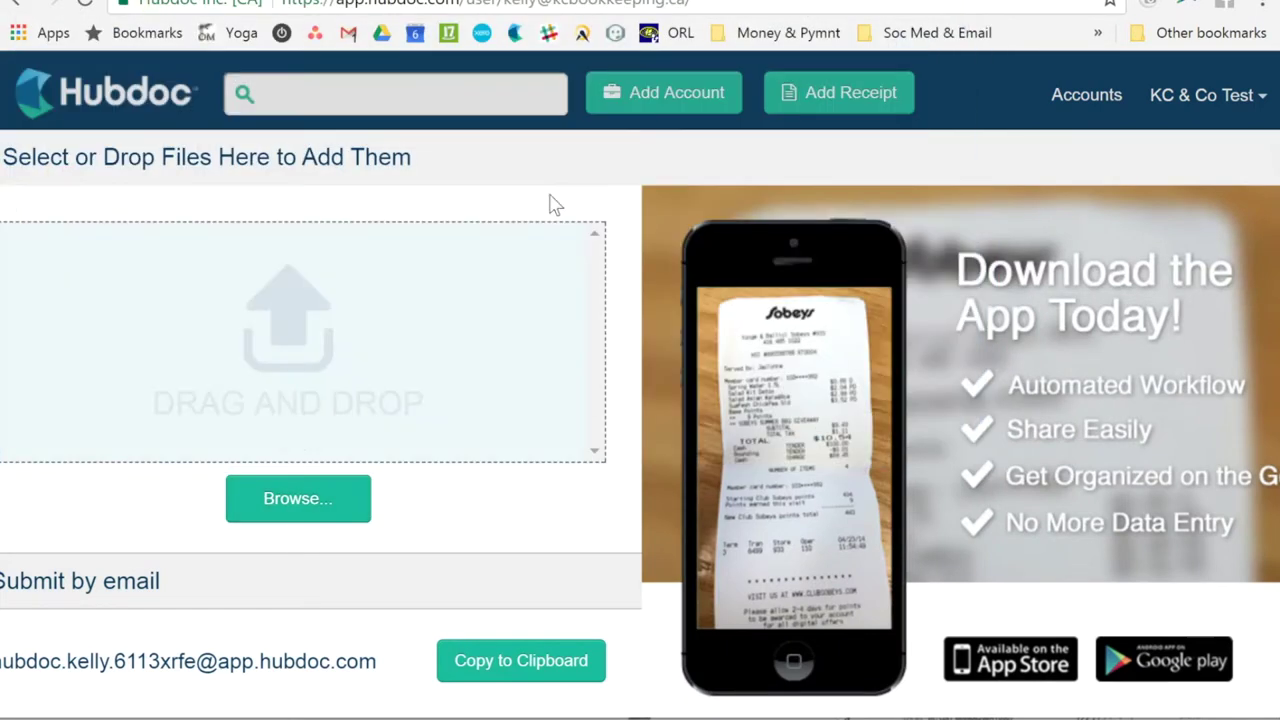
click(1085, 100)
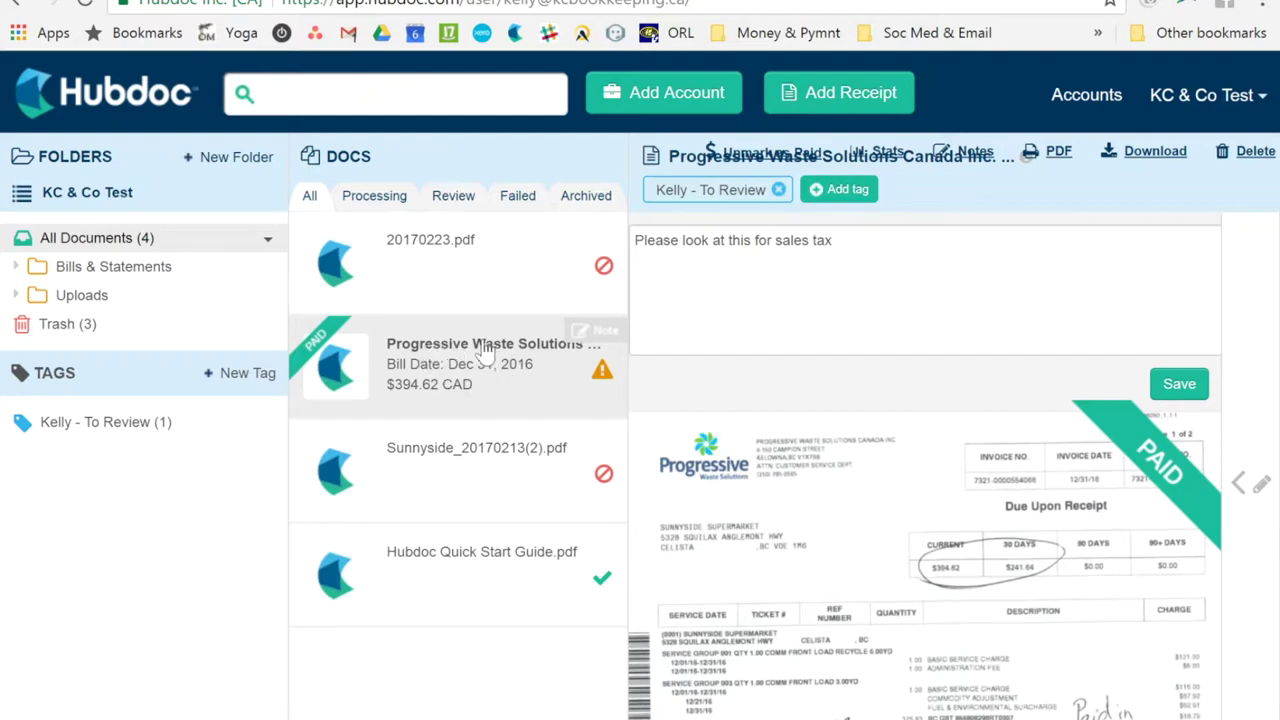
Open the invoice's Details panel and scroll through Amount down to the Google Drive destination
click(1250, 490)
scroll(1254, 505, down, 2)
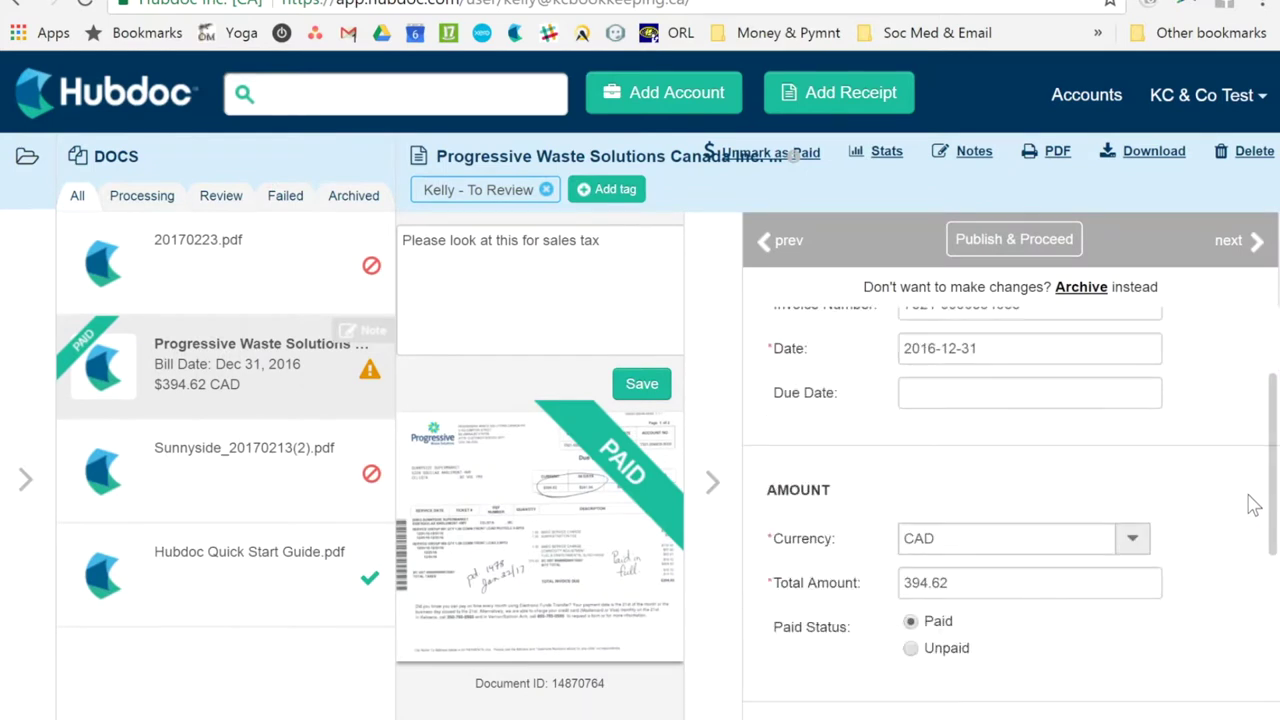
scroll(1254, 505, down, 2)
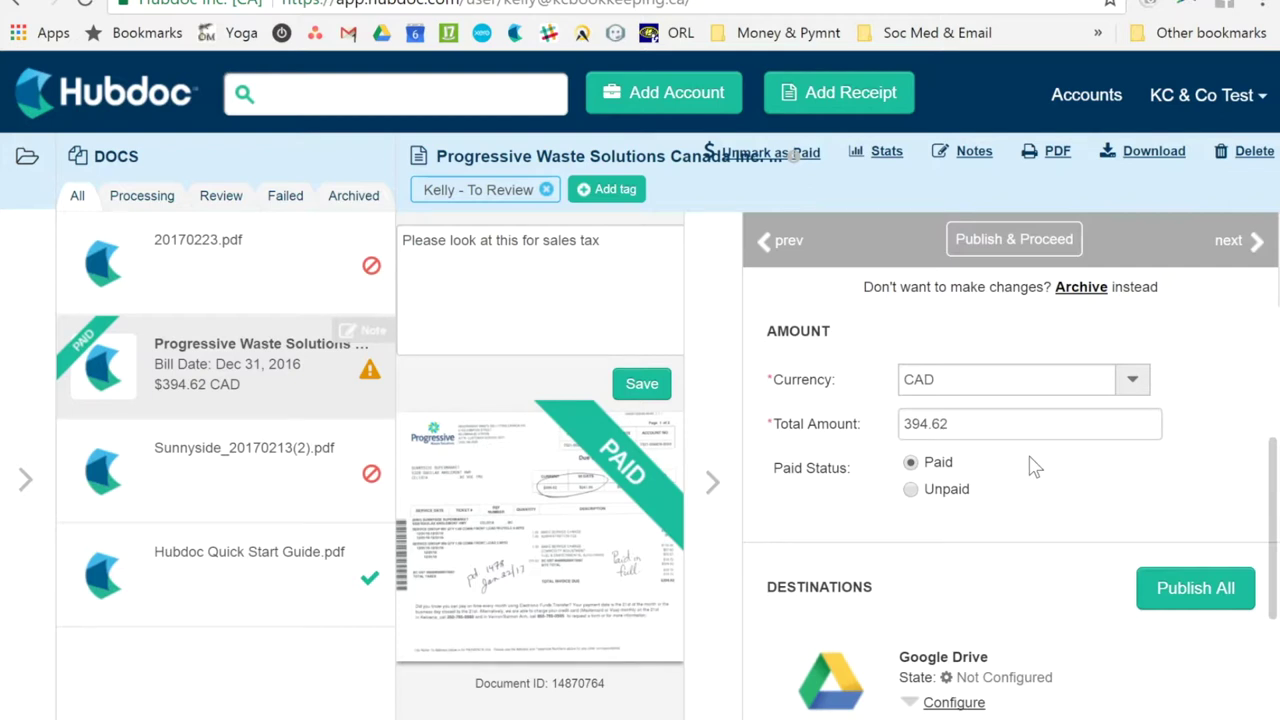
scroll(1035, 468, down, 2)
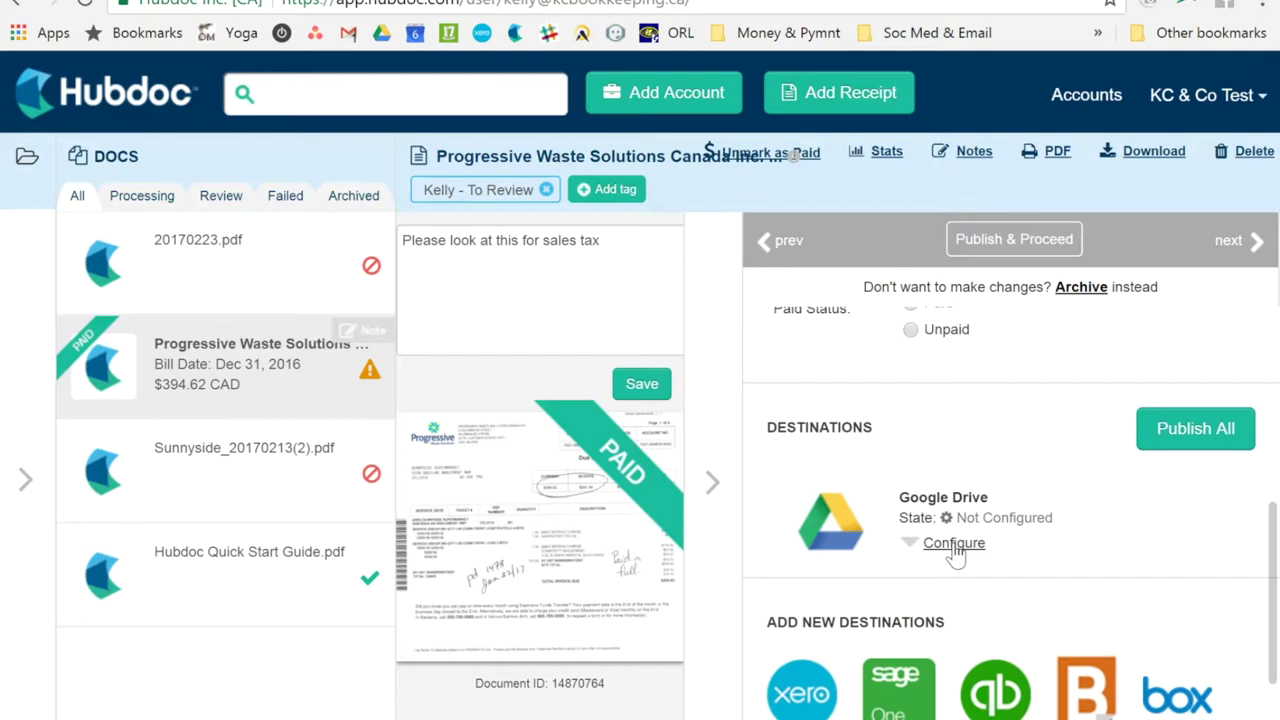
Reopen Folders, expand Uploads and toggle its Progressive Waste subfolder, then reselect the invoice
click(30, 484)
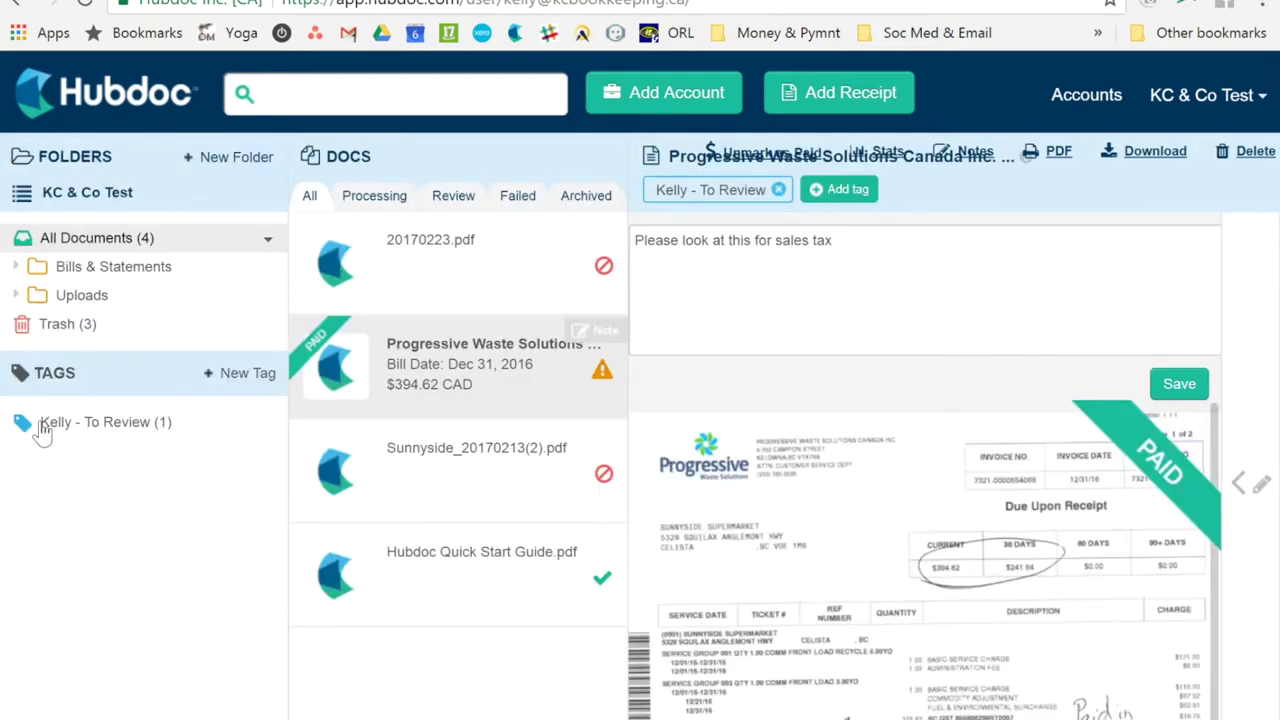
click(17, 297)
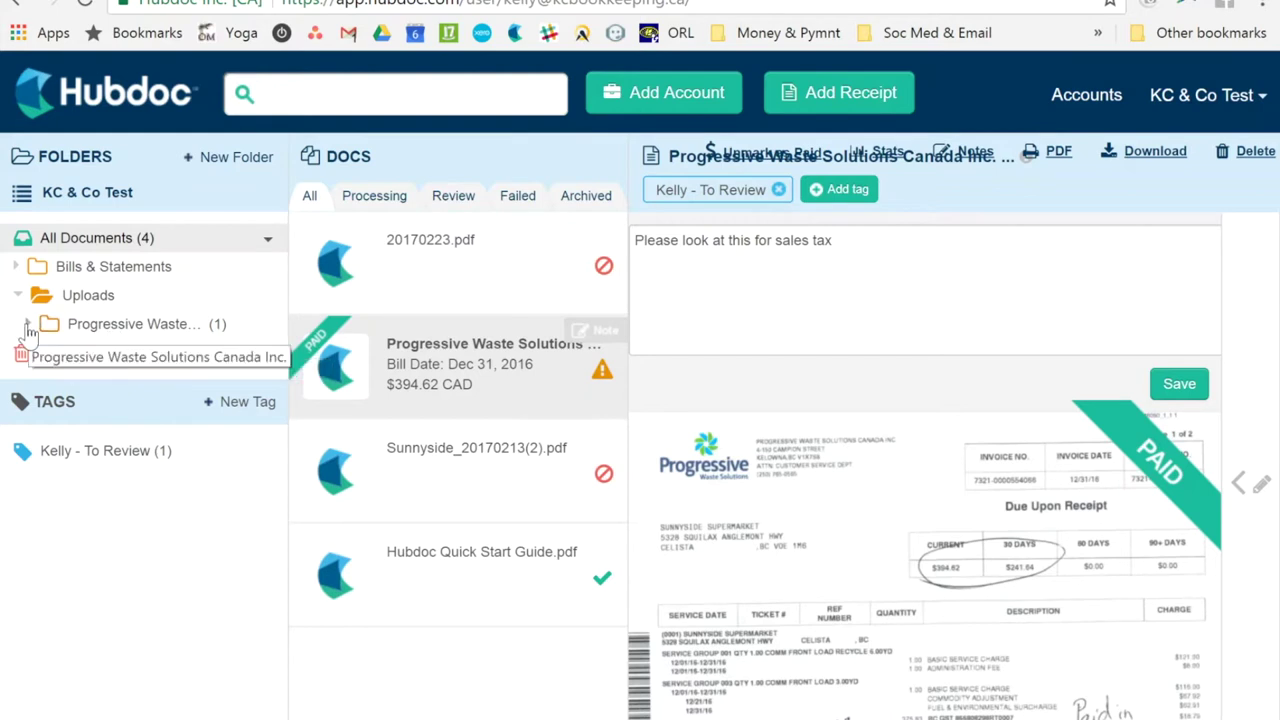
click(32, 325)
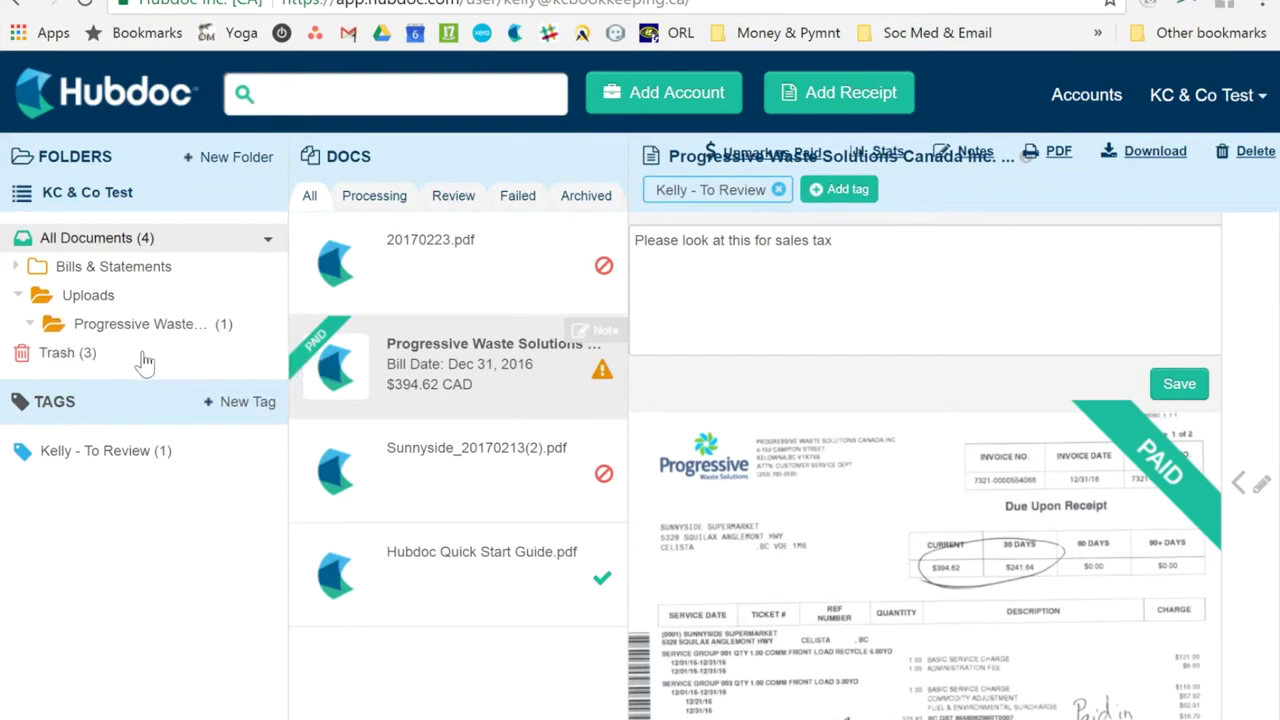
click(40, 330)
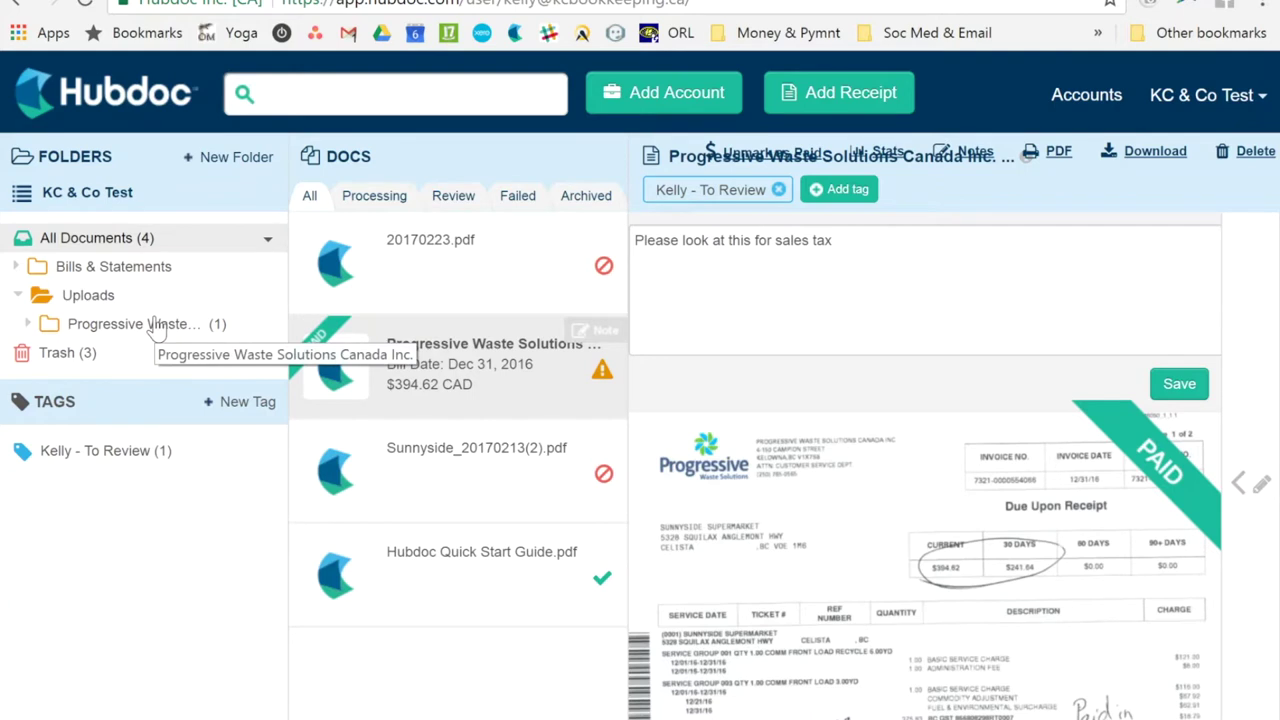
click(400, 408)
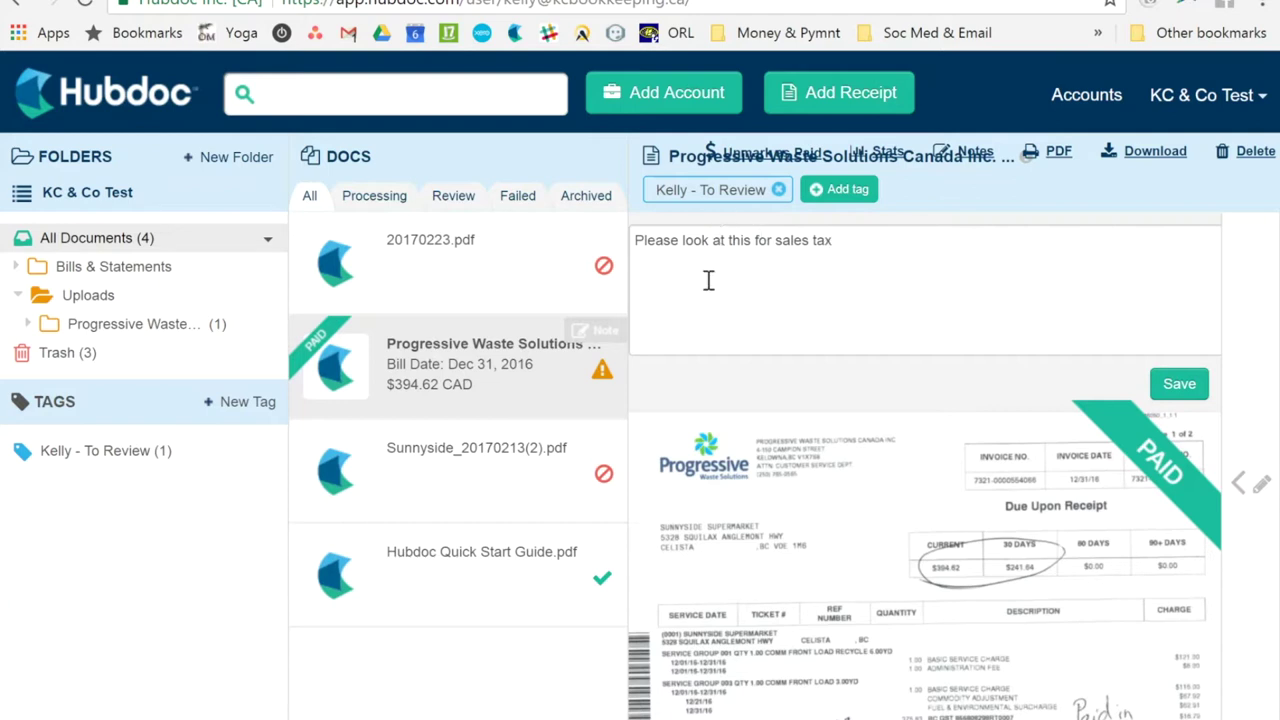
click(1096, 97)
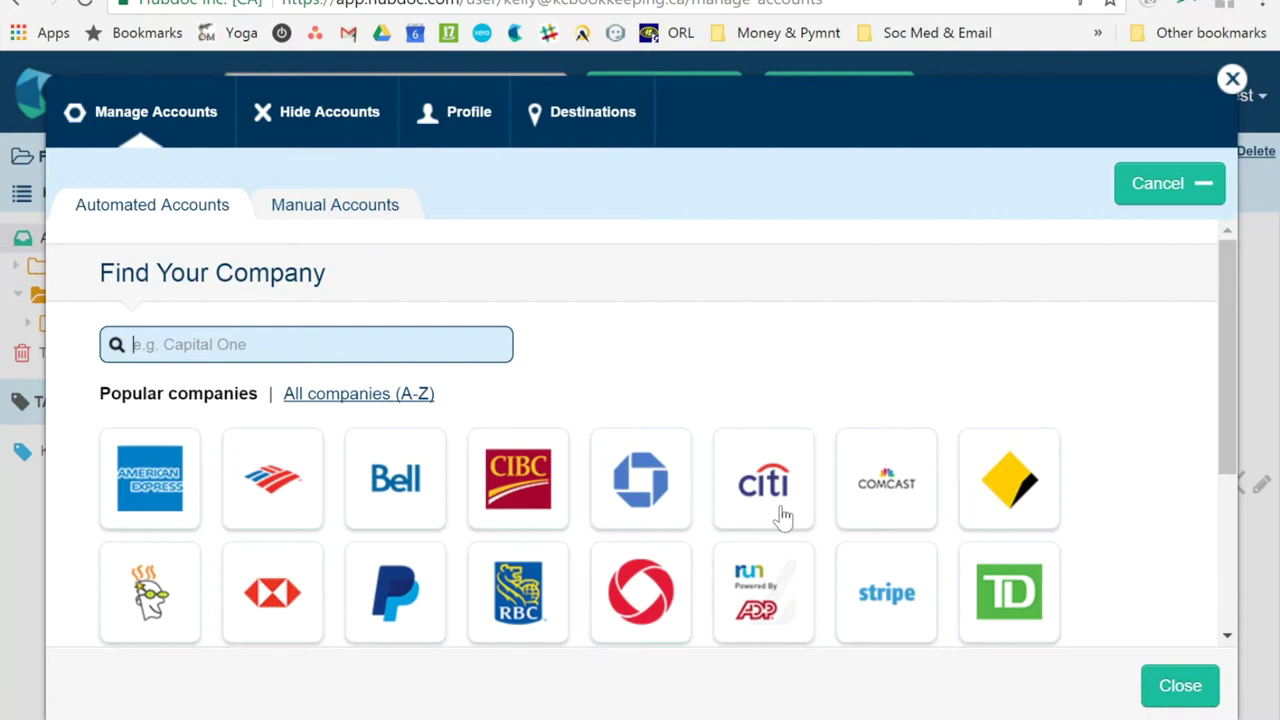
Close the account-connection screen, expand Bills & Statements, then reopen the account-connection screen
click(1152, 686)
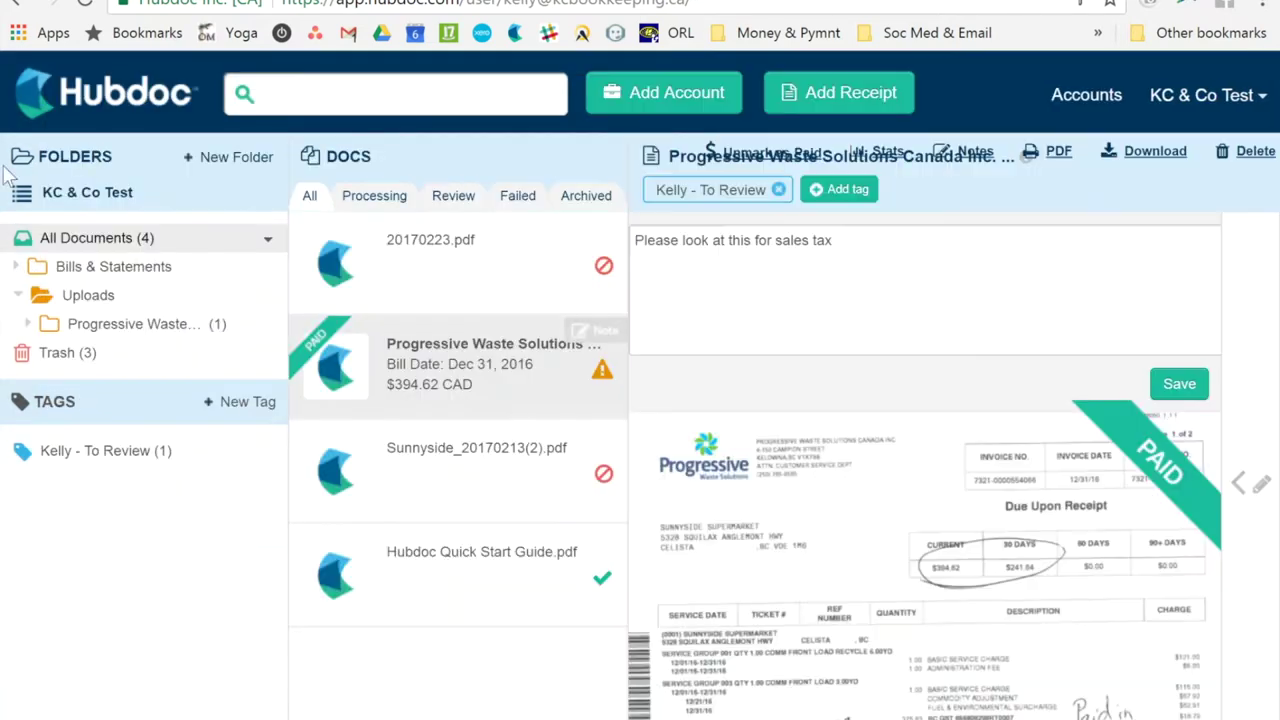
click(18, 267)
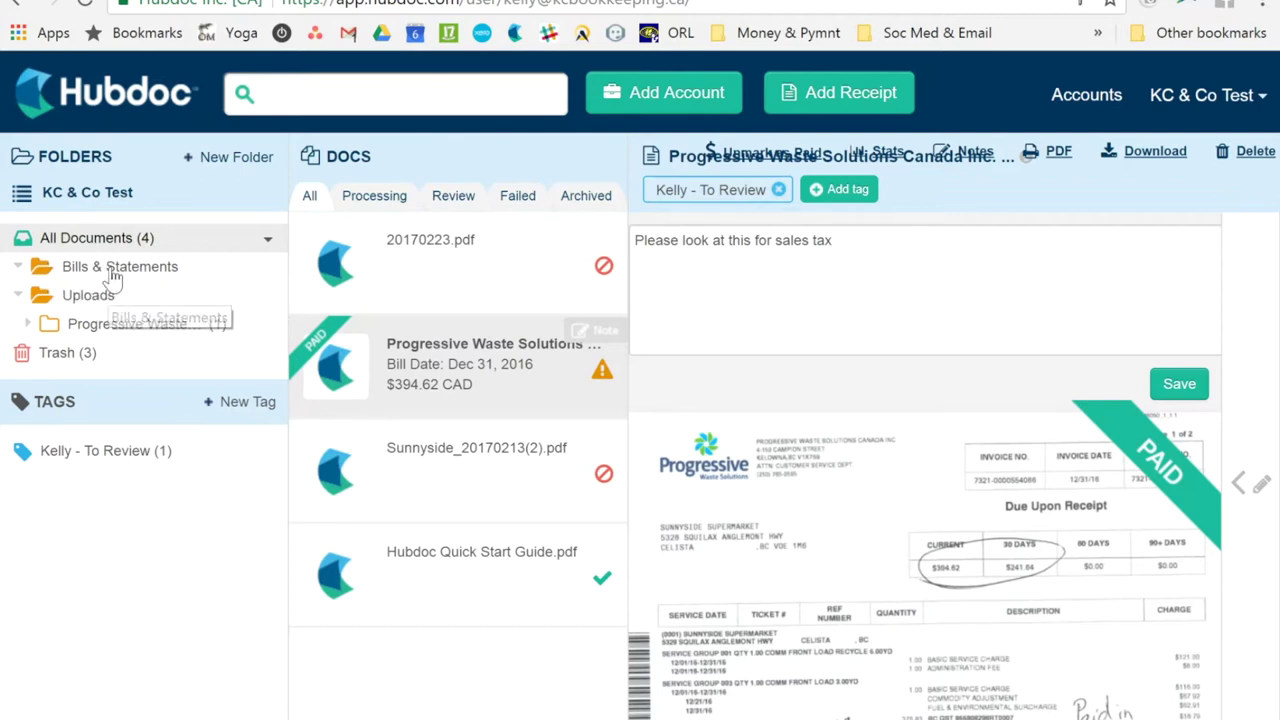
click(1100, 100)
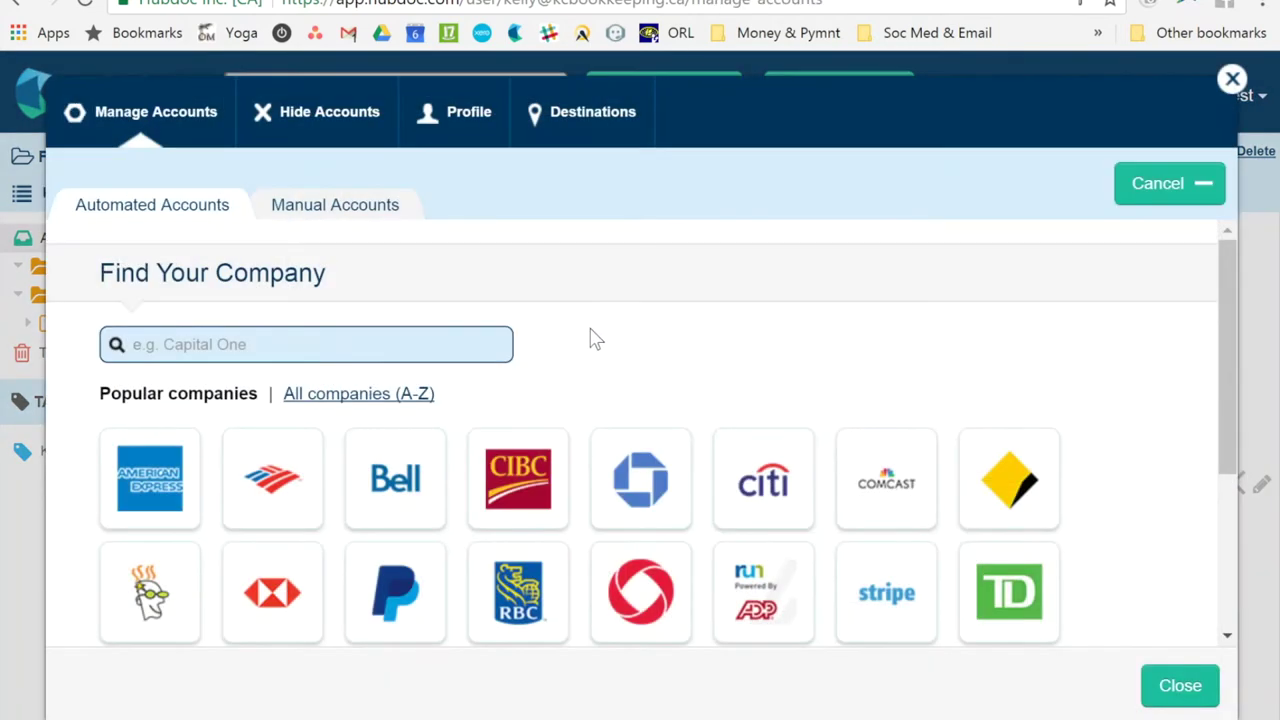
scroll(593, 337, down, 2)
scroll(593, 337, down, 1)
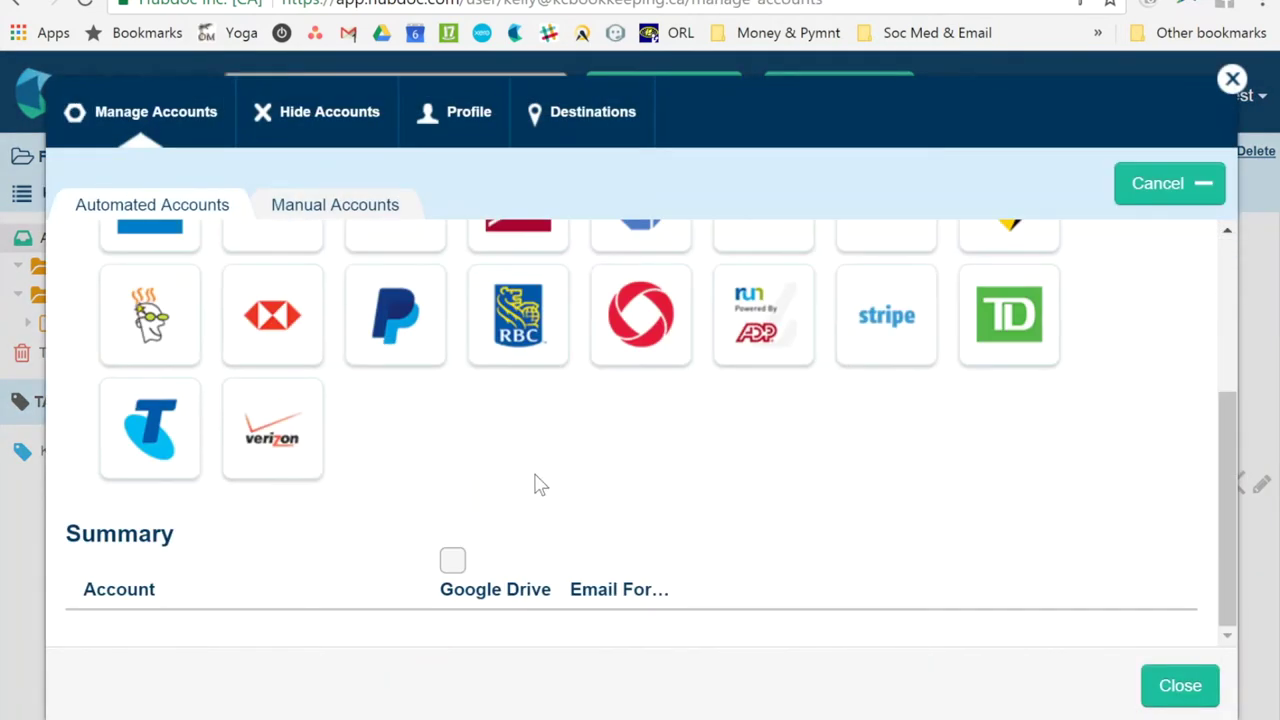
scroll(540, 485, up, 3)
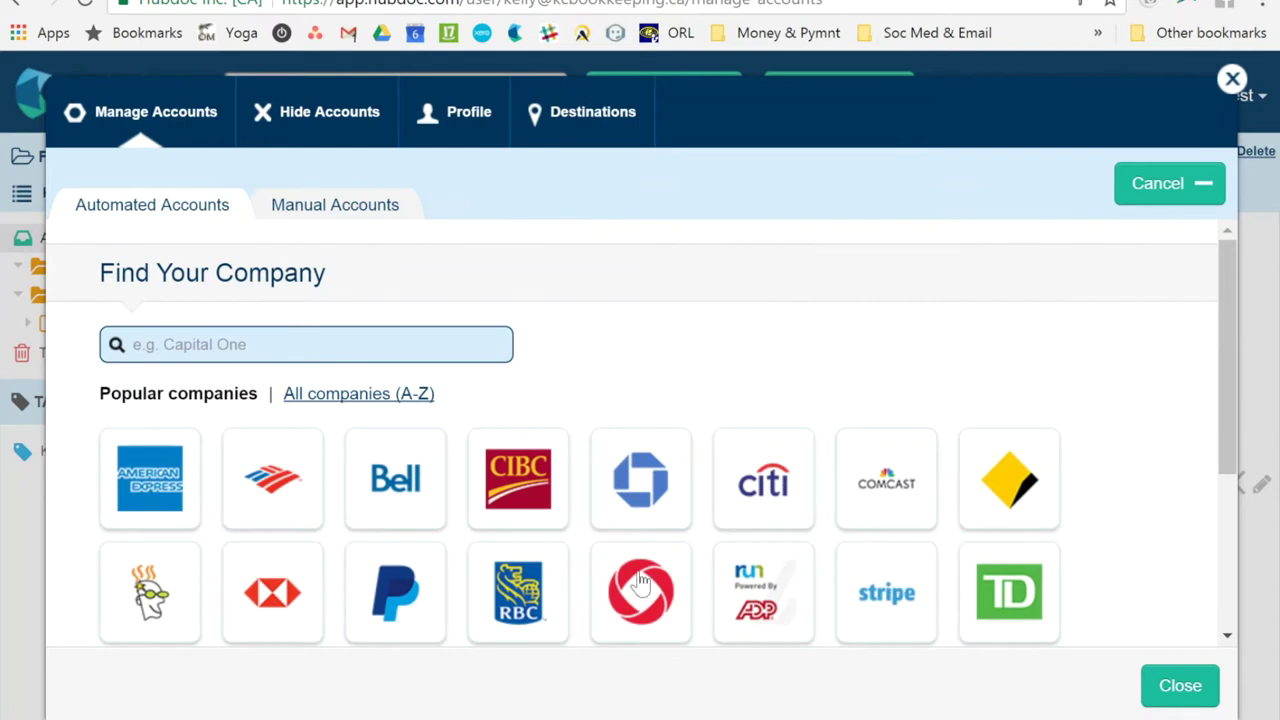
Browse the A–Z company list under letter A, then cancel and close Manage Accounts
click(330, 396)
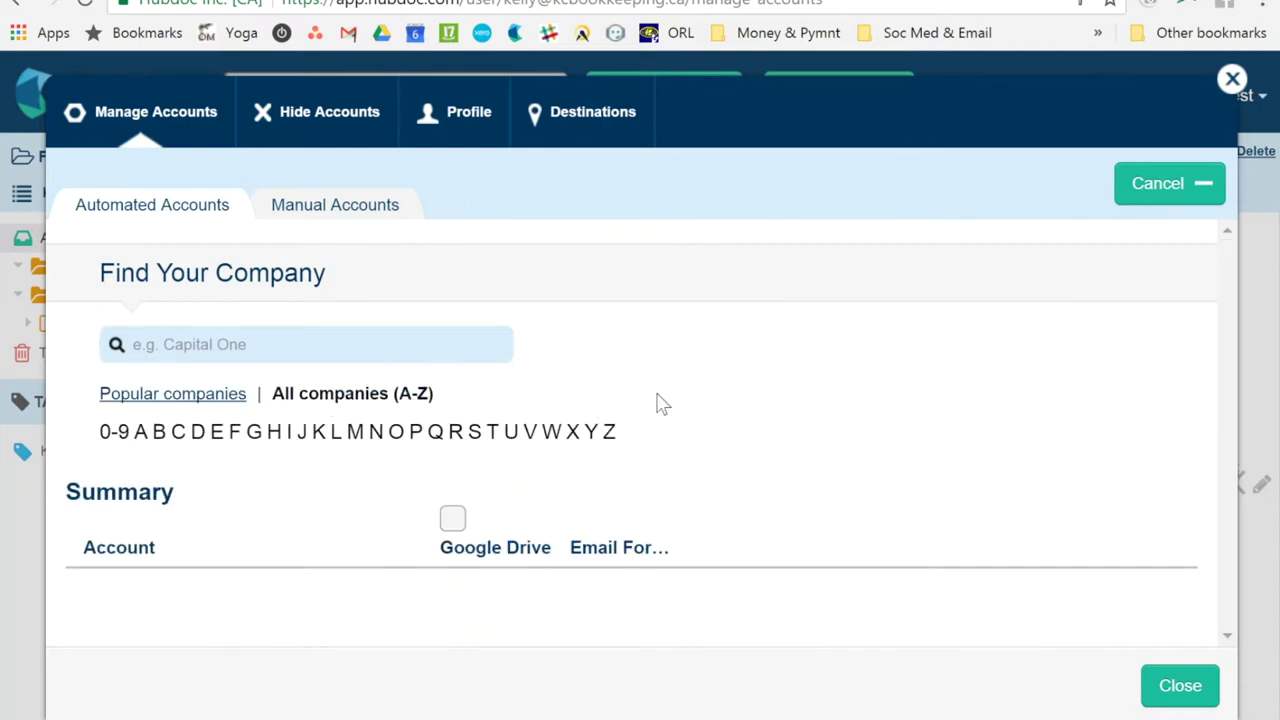
click(141, 432)
scroll(636, 456, down, 1)
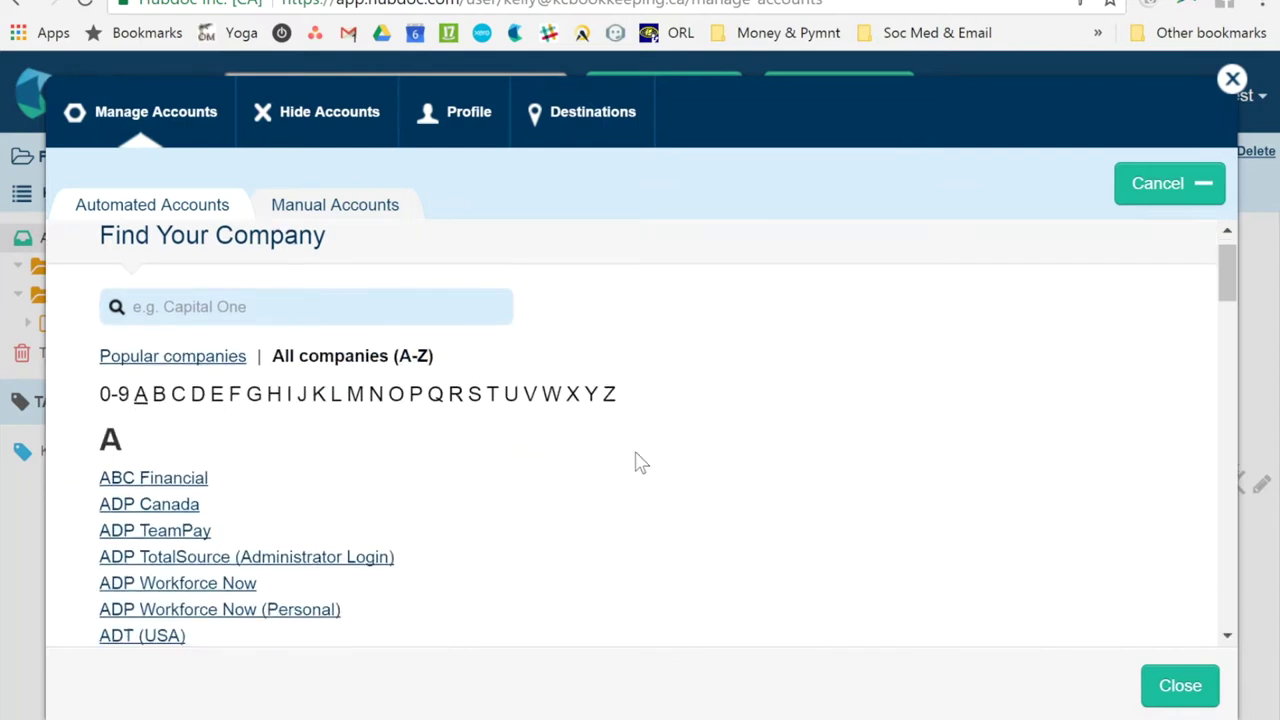
scroll(636, 462, down, 6)
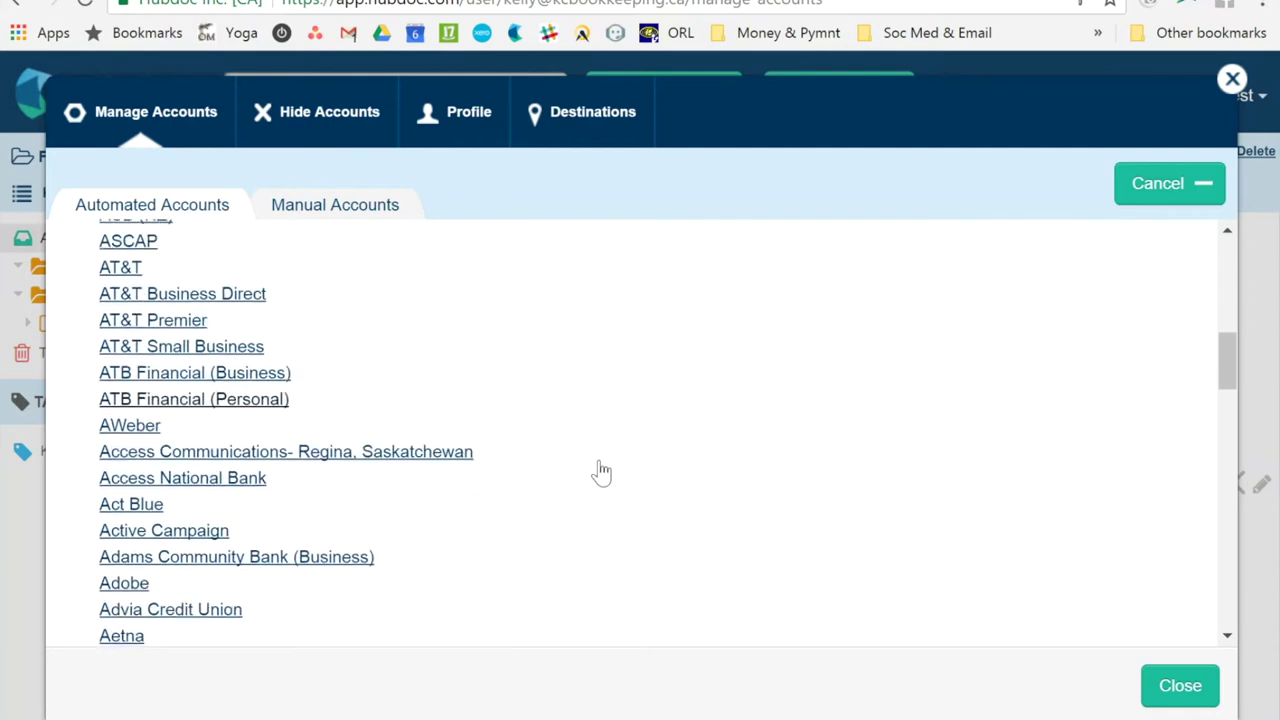
scroll(601, 472, down, 3)
scroll(601, 472, down, 5)
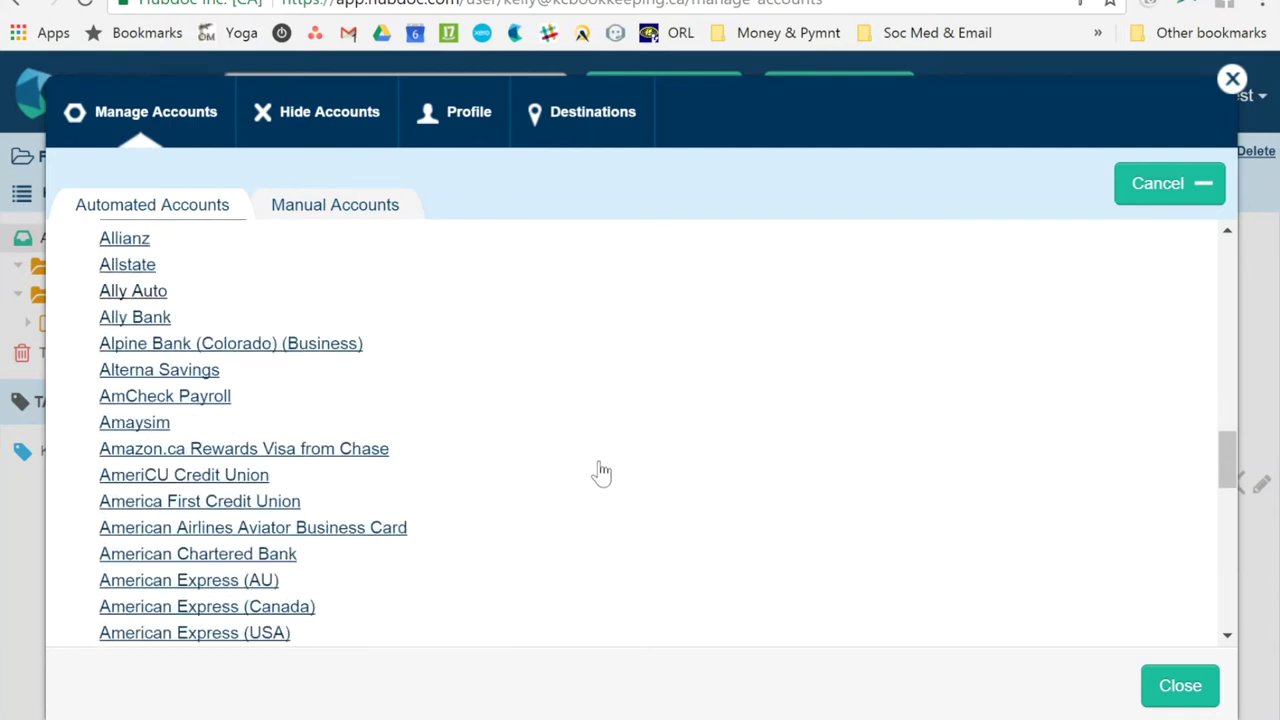
scroll(432, 457, down, 4)
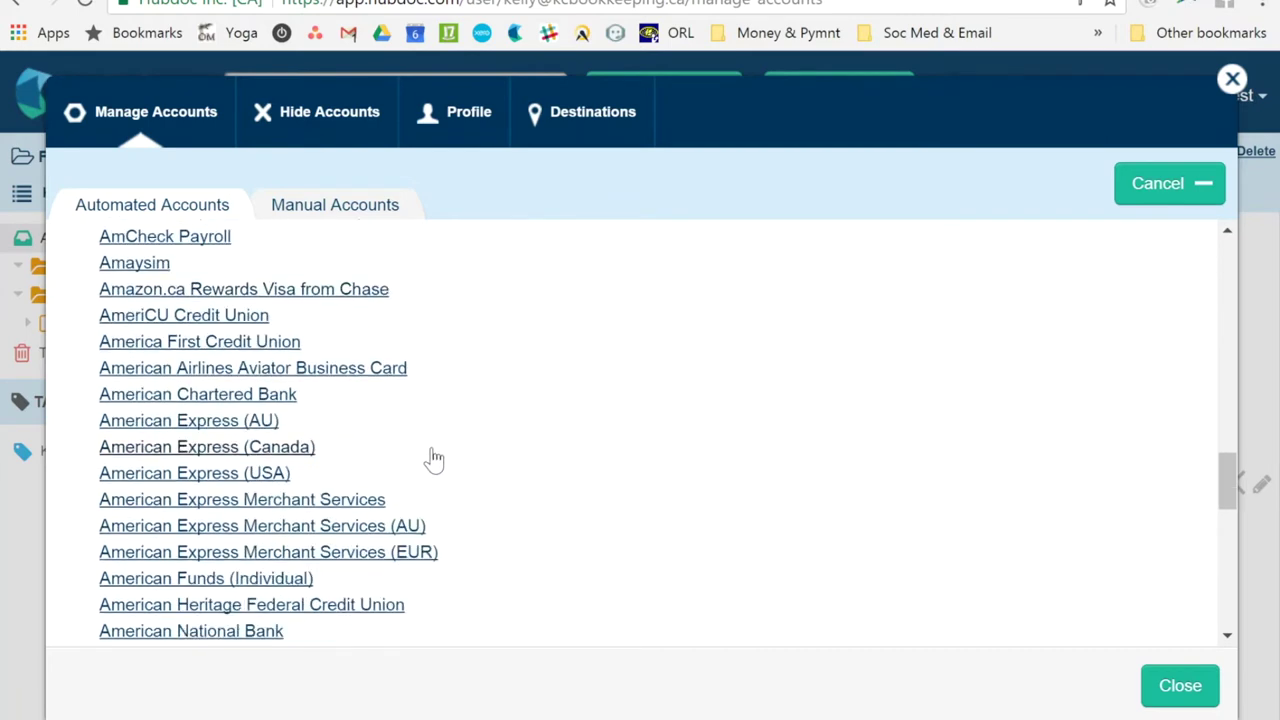
scroll(432, 457, down, 8)
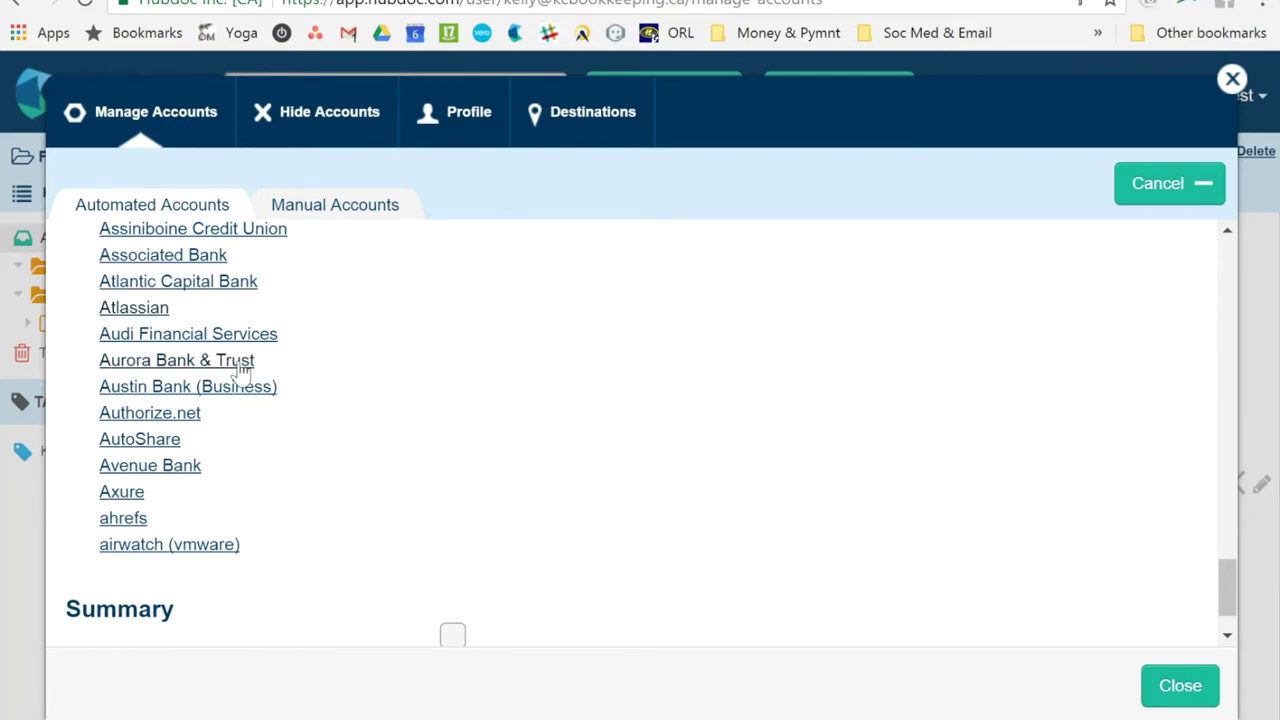
scroll(324, 449, up, 15)
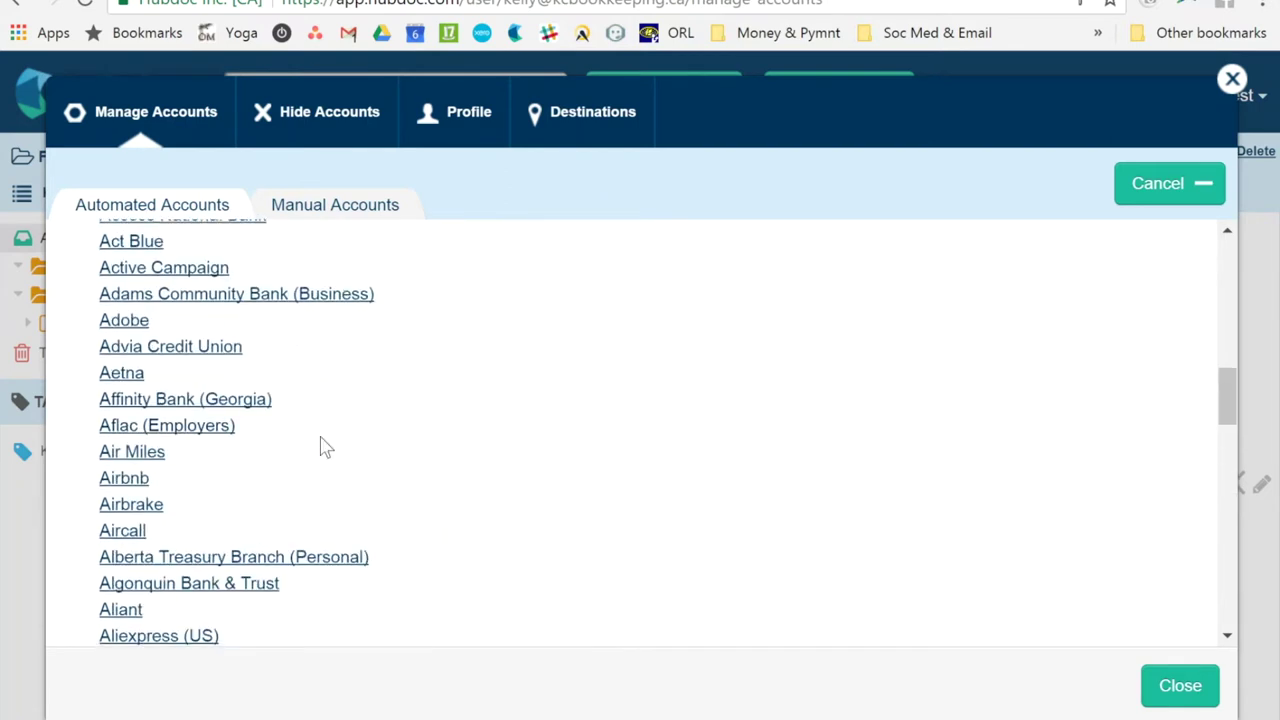
scroll(325, 447, up, 10)
scroll(125, 435, up, 2)
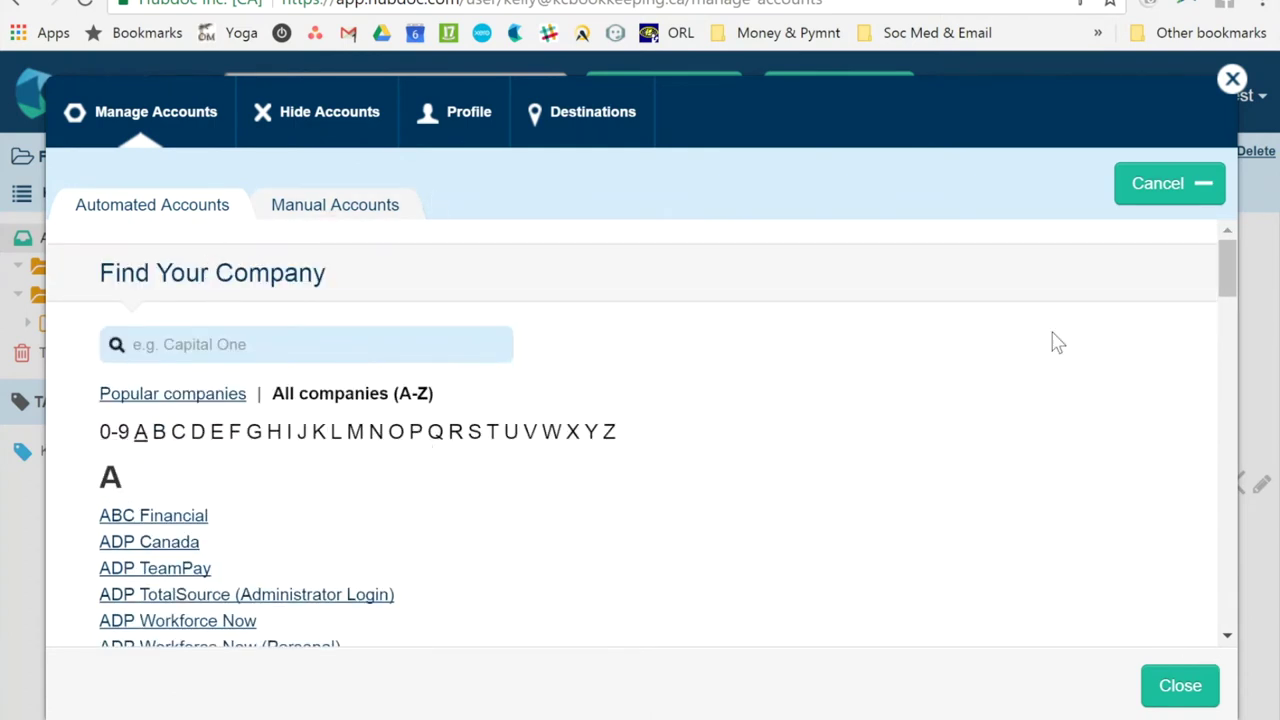
click(1185, 199)
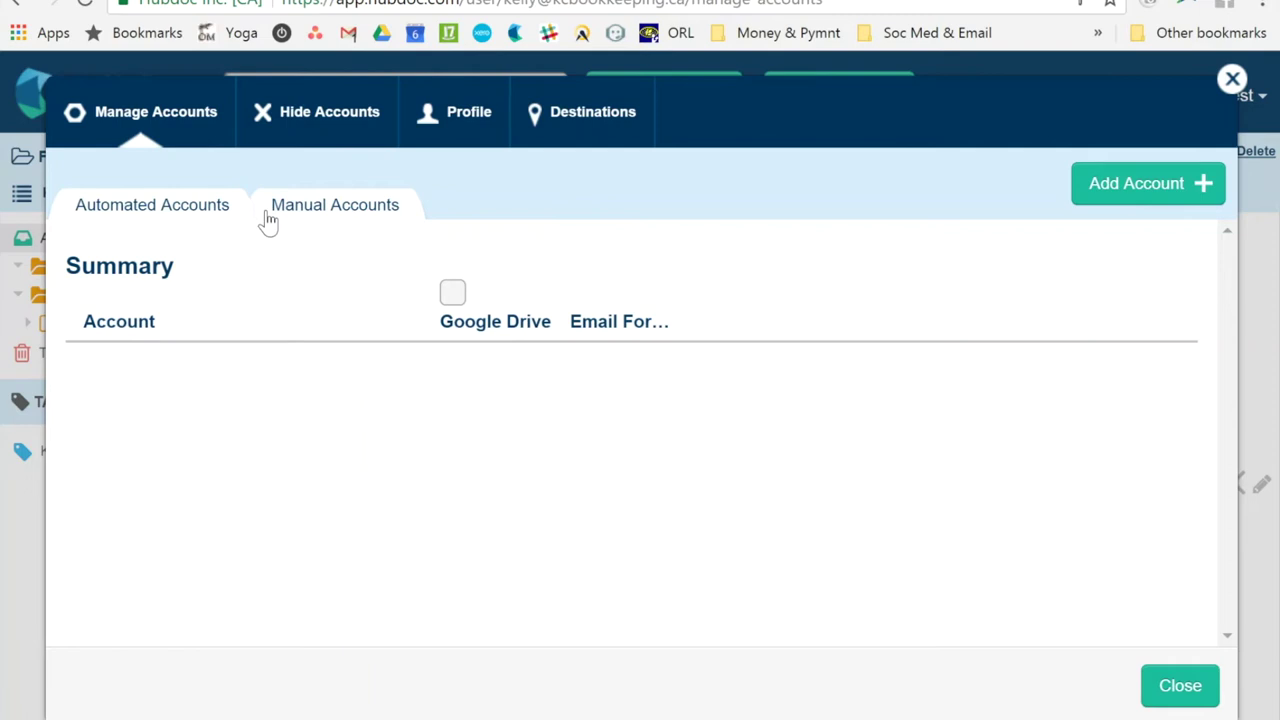
click(1179, 686)
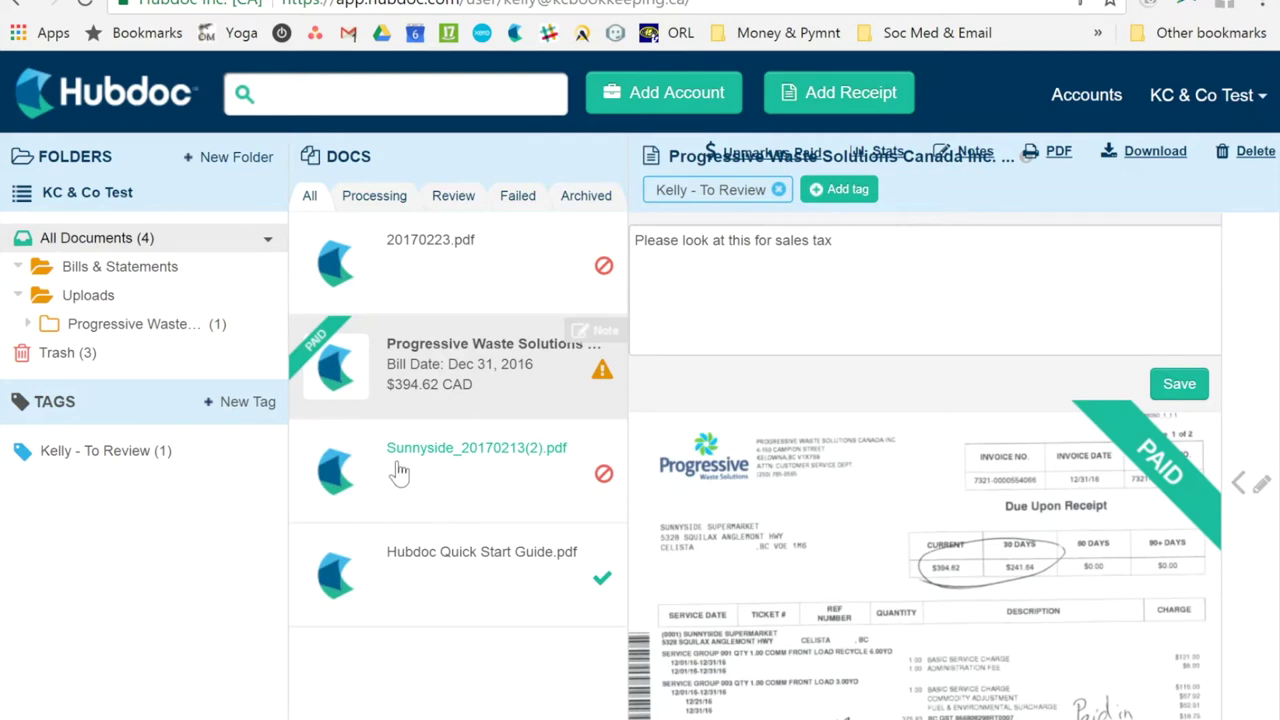
Preview Sunnyside_20170213(2).pdf and 20170223.pdf, then reselect the Progressive Waste Solutions invoice
click(400, 473)
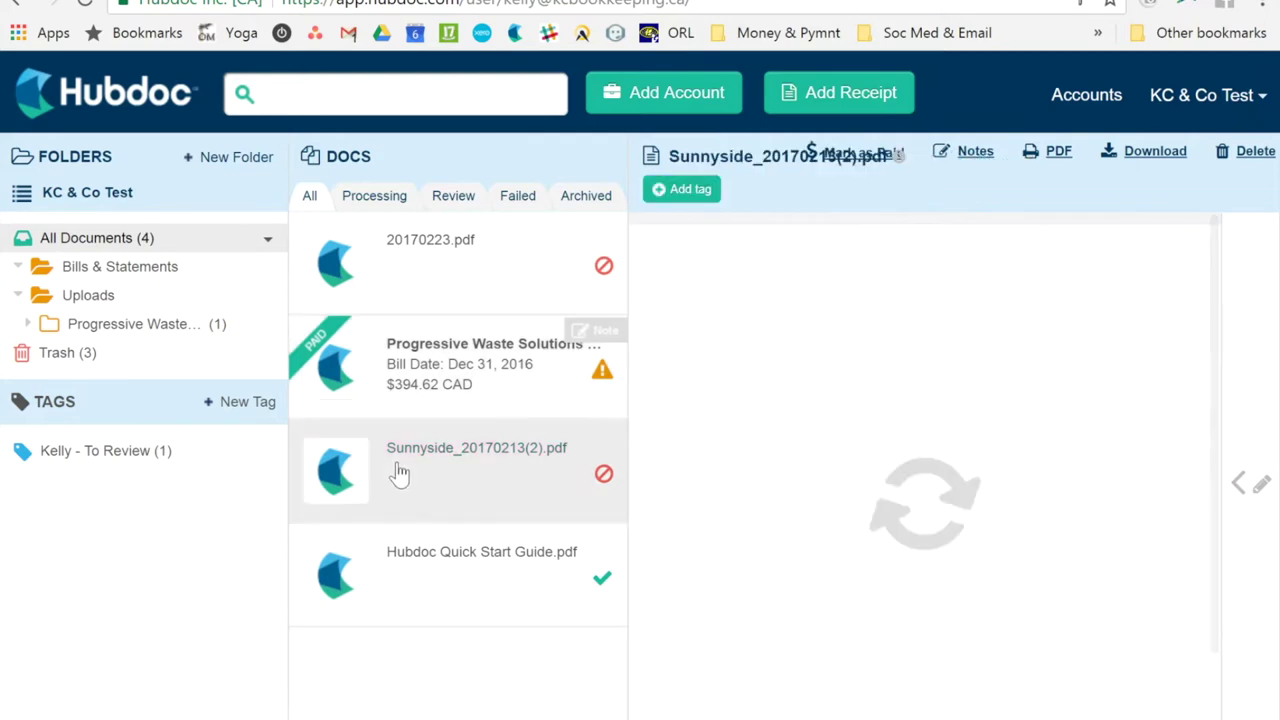
click(485, 296)
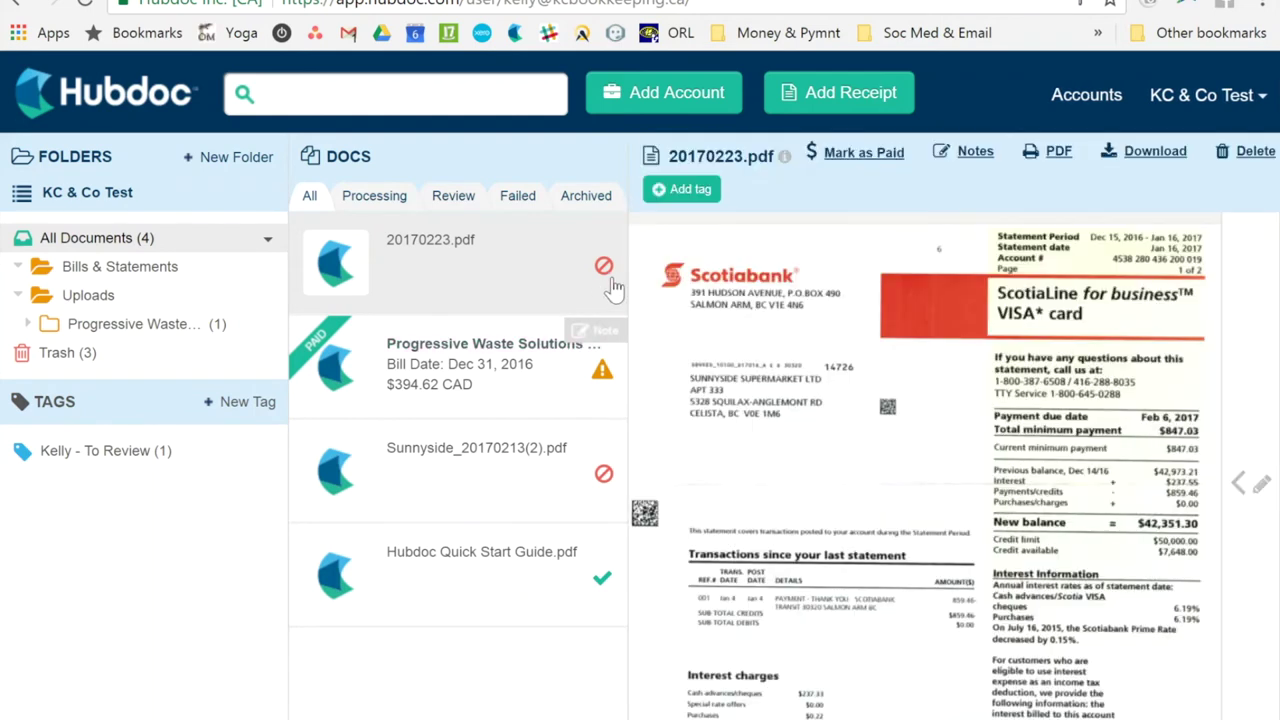
click(417, 383)
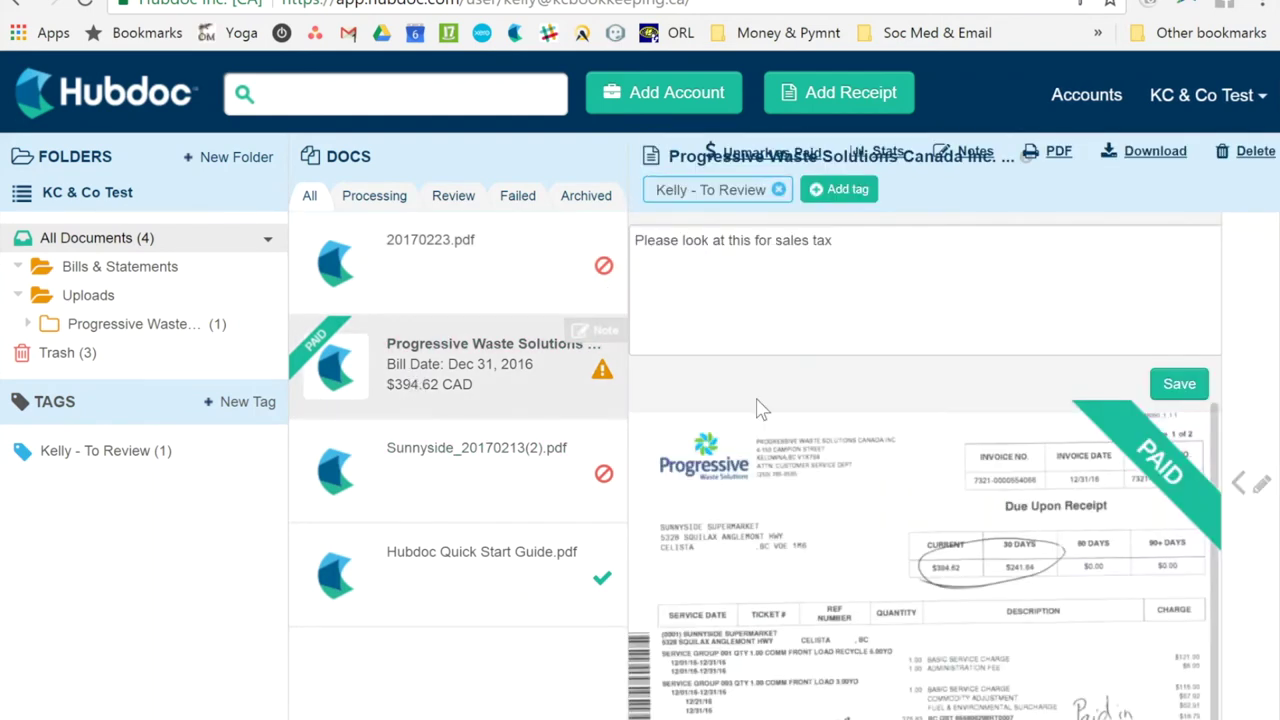
Expand the invoice's data panel and scroll through the CAD 394.62 total, Paid status and destinations
click(1240, 483)
scroll(1260, 480, down, 5)
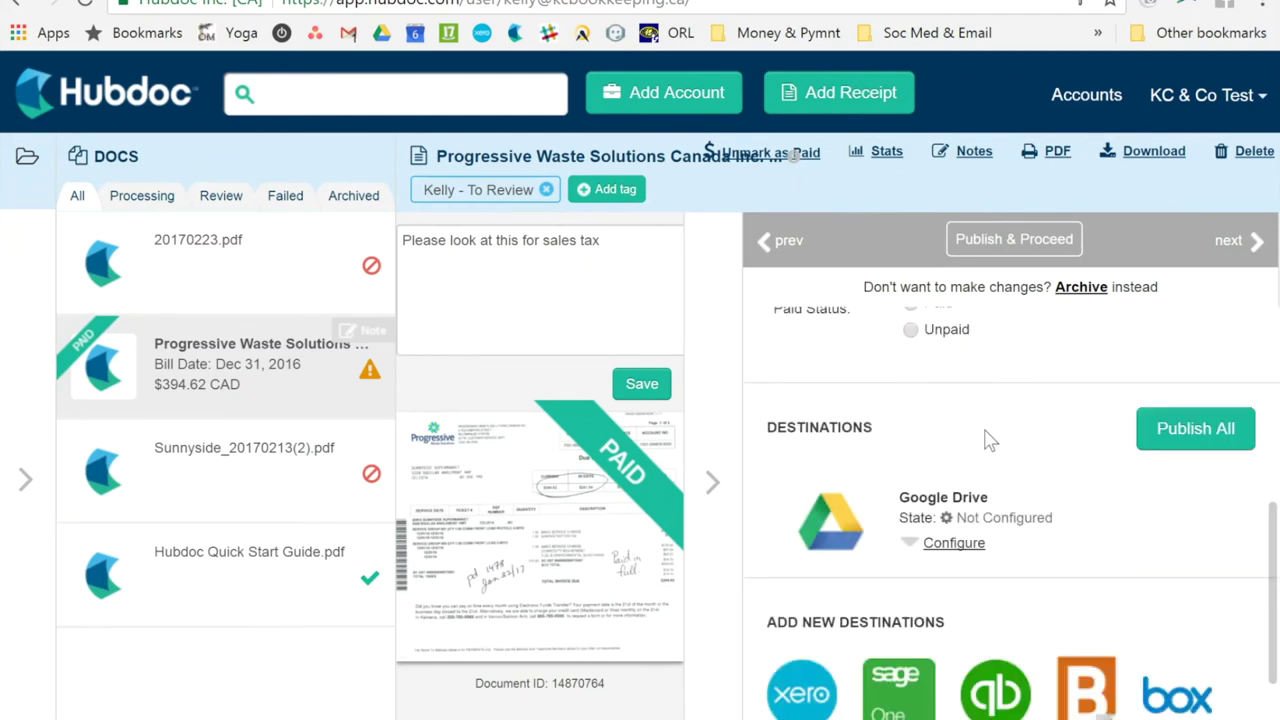
scroll(986, 437, up, 3)
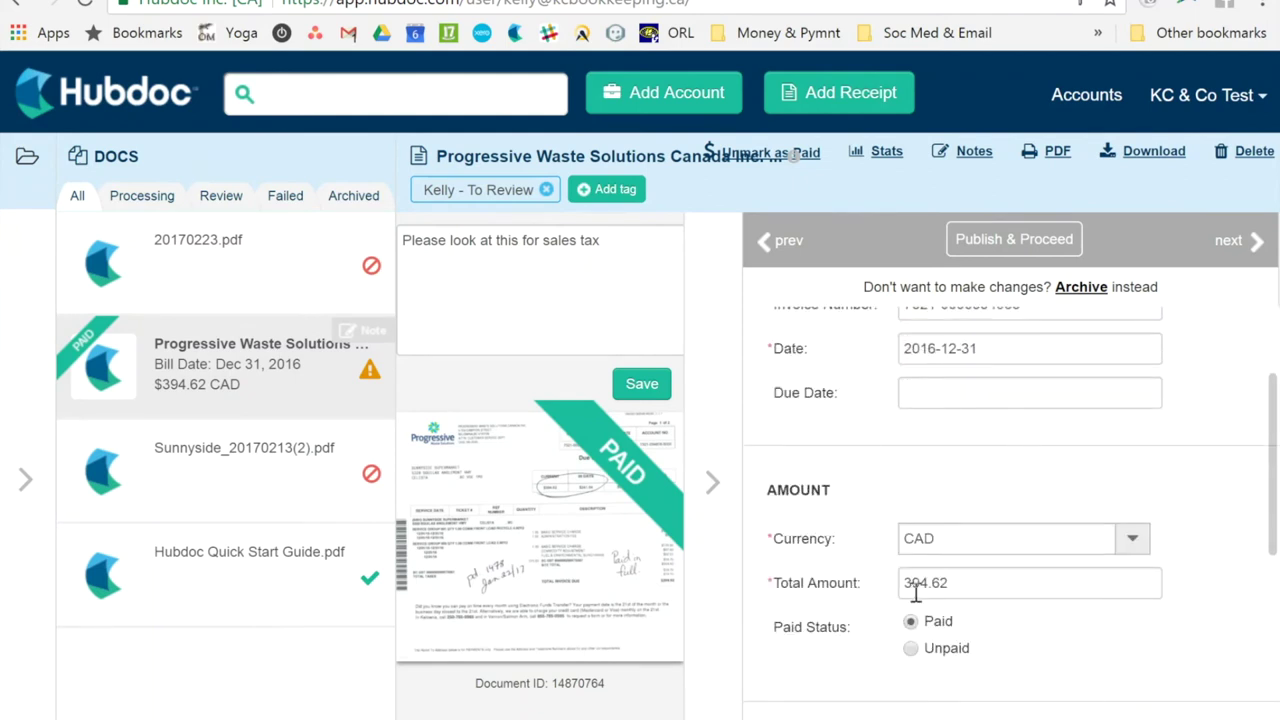
scroll(1057, 686, down, 3)
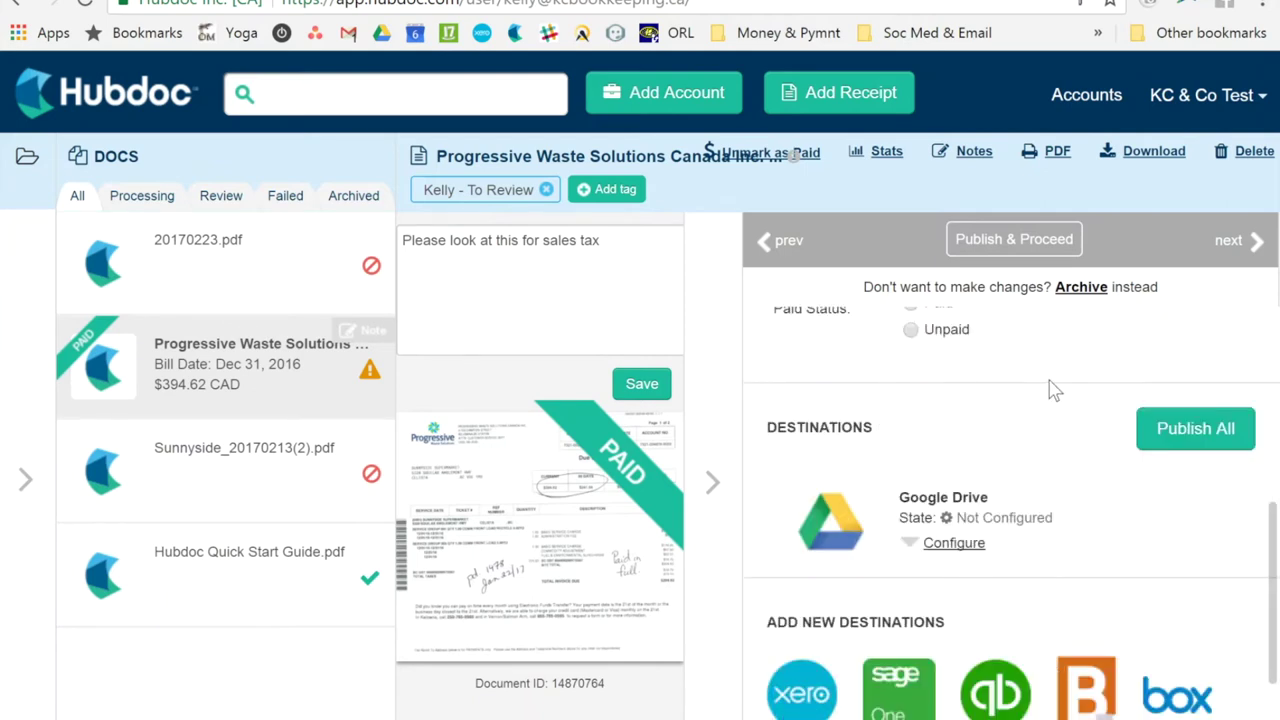
scroll(1050, 395, up, 2)
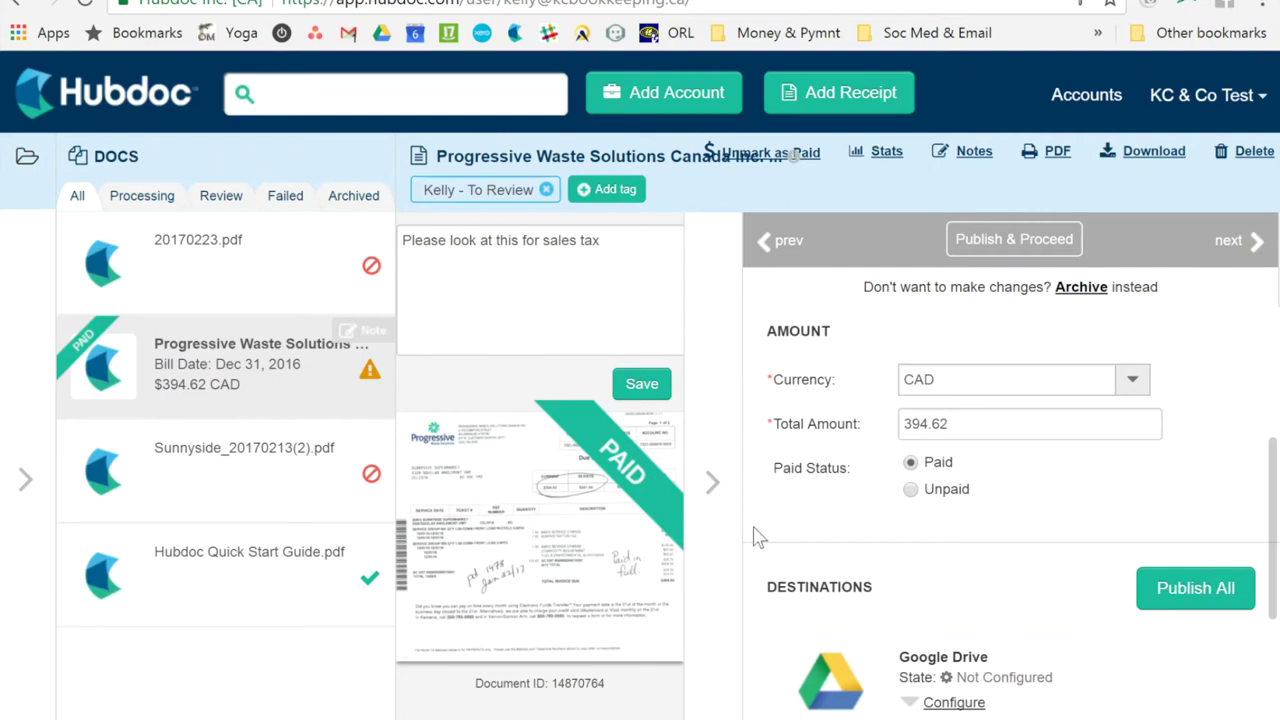
click(27, 480)
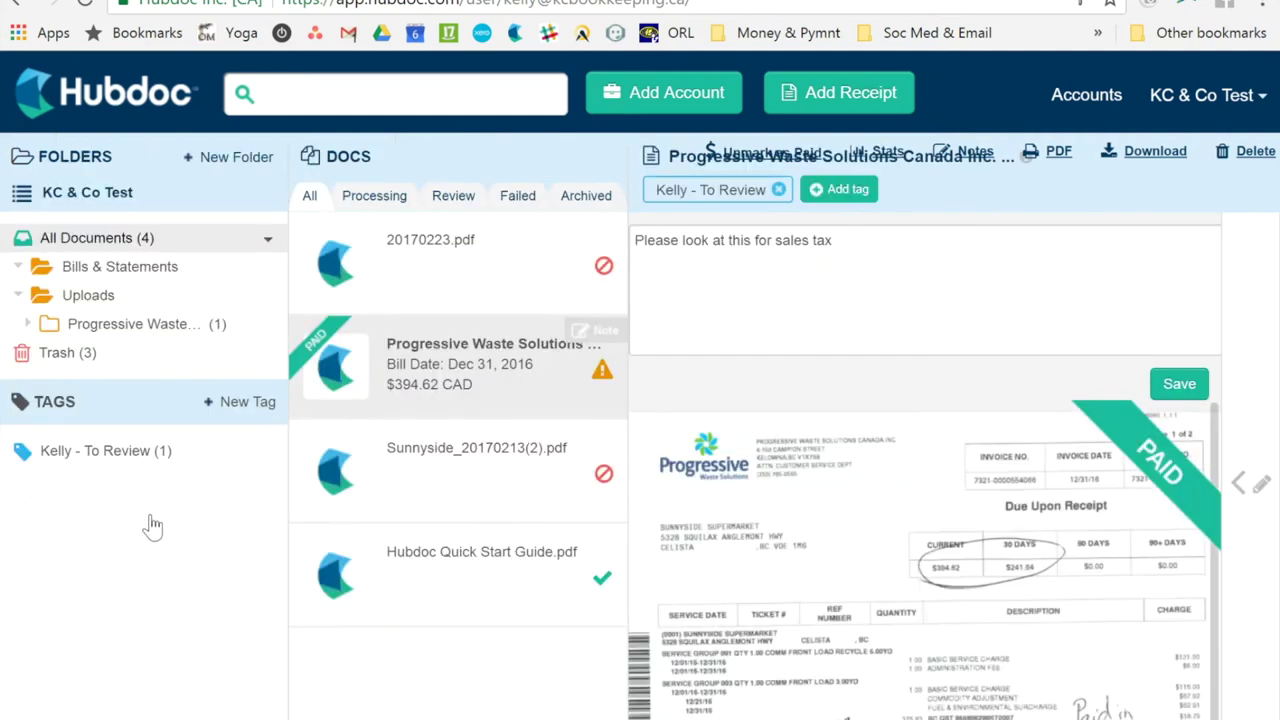